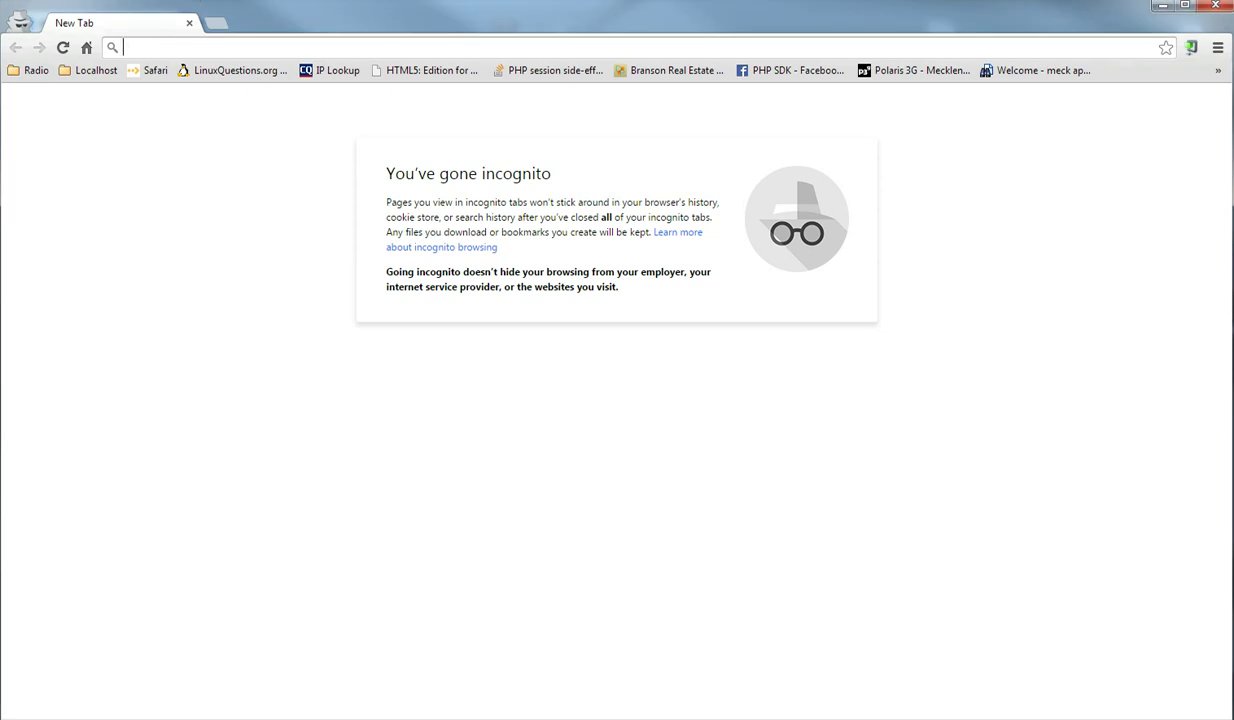
Step: Load the google.com homepage and sign out of the current Google account
{"action": "type", "text": "google.com"}
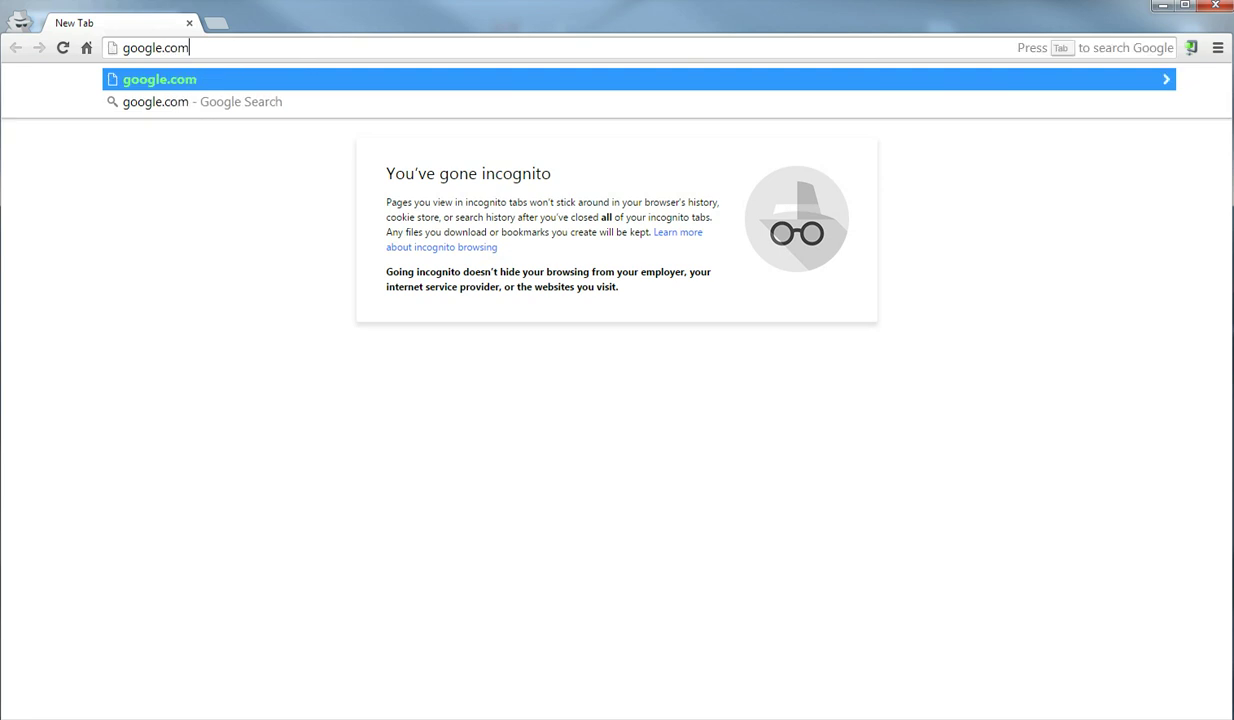
{"action": "key", "text": "Return"}
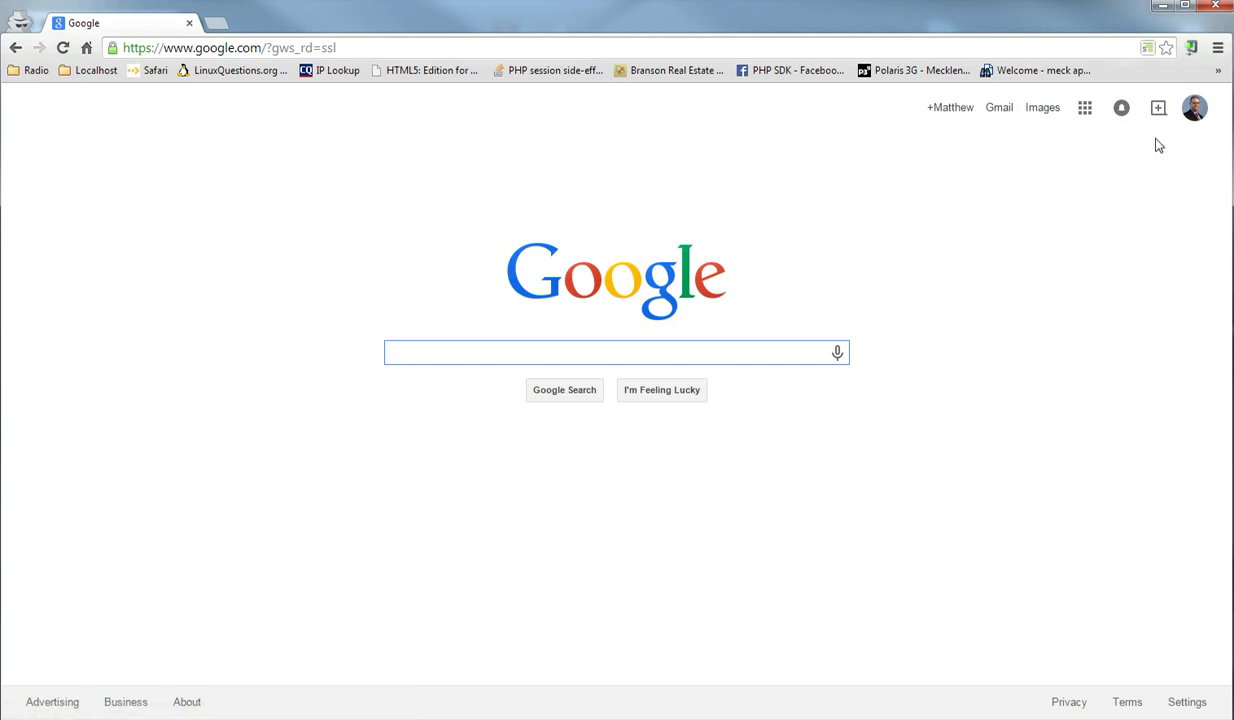
{"action": "left_click", "coordinate": [1200, 118]}
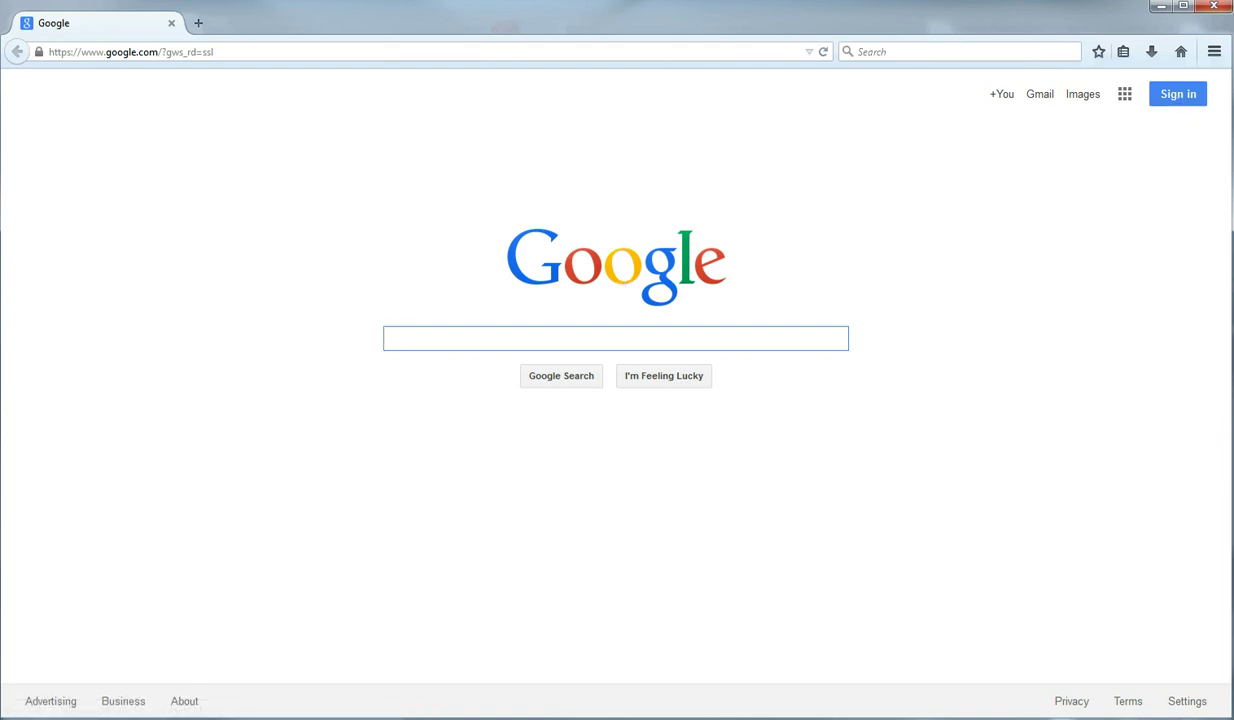
Step: Sign in with the saved Gmail account address and its password
{"action": "left_click", "coordinate": [1177, 104]}
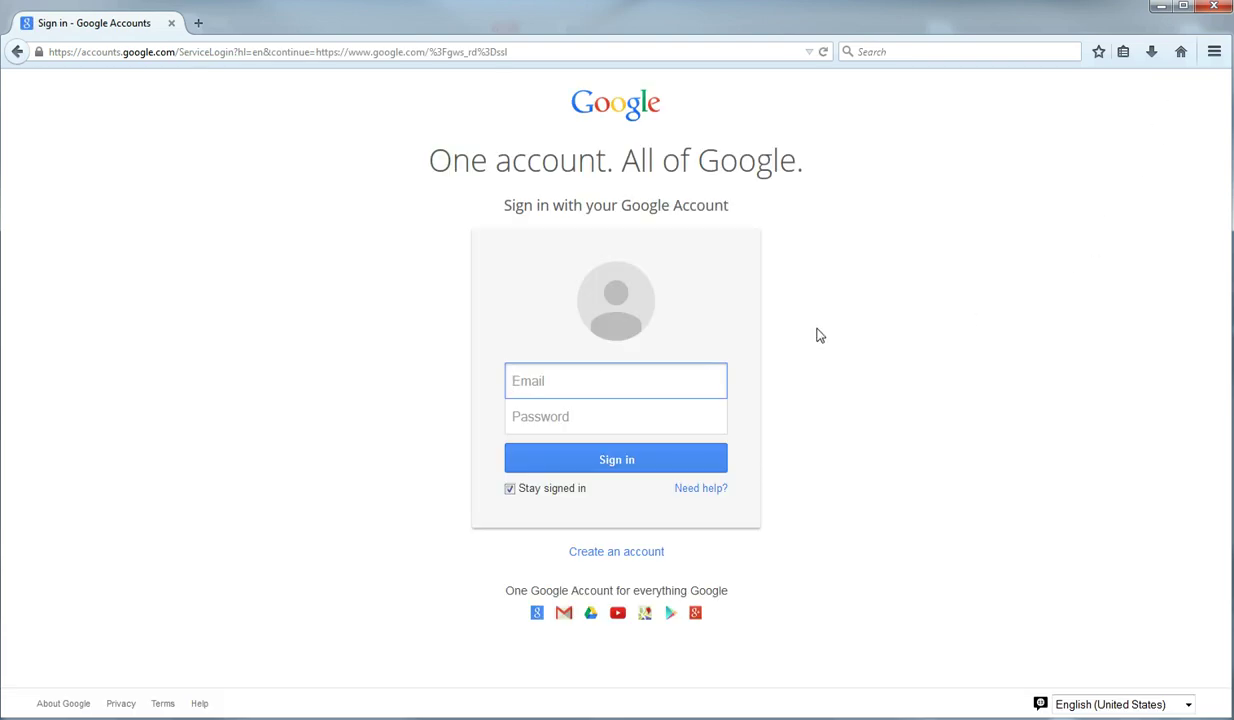
{"action": "left_click", "coordinate": [615, 384]}
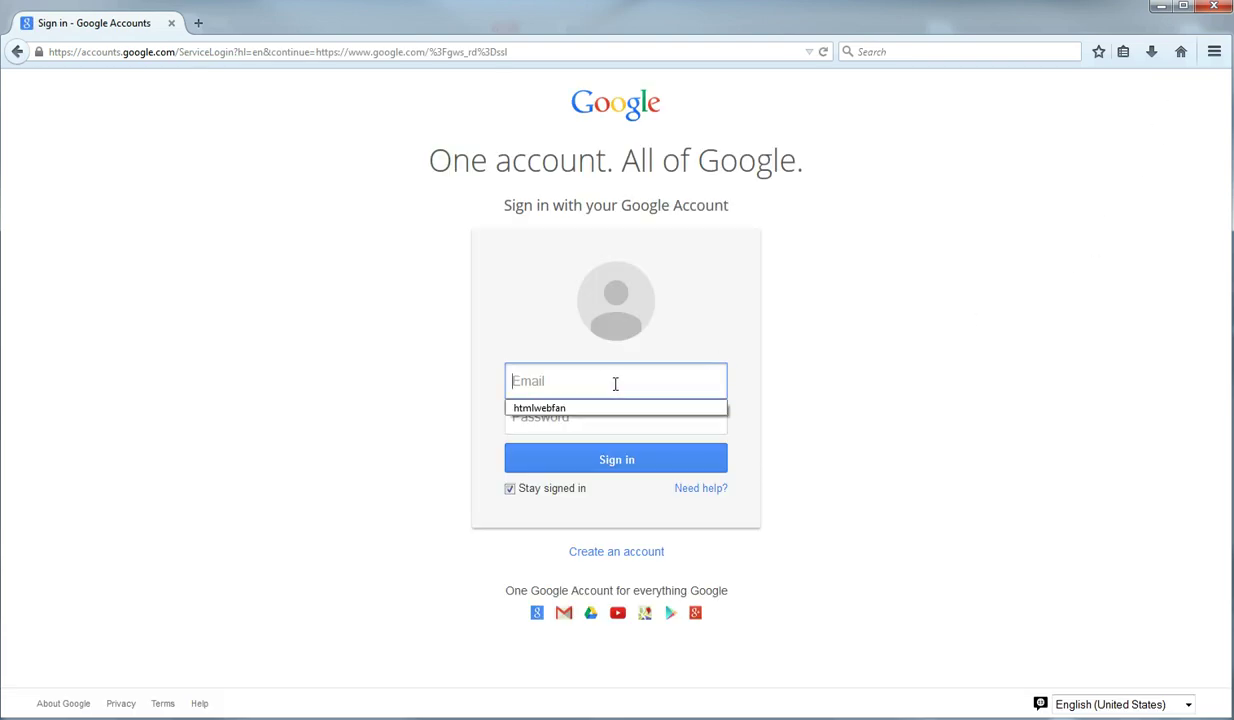
{"action": "left_click", "coordinate": [562, 409]}
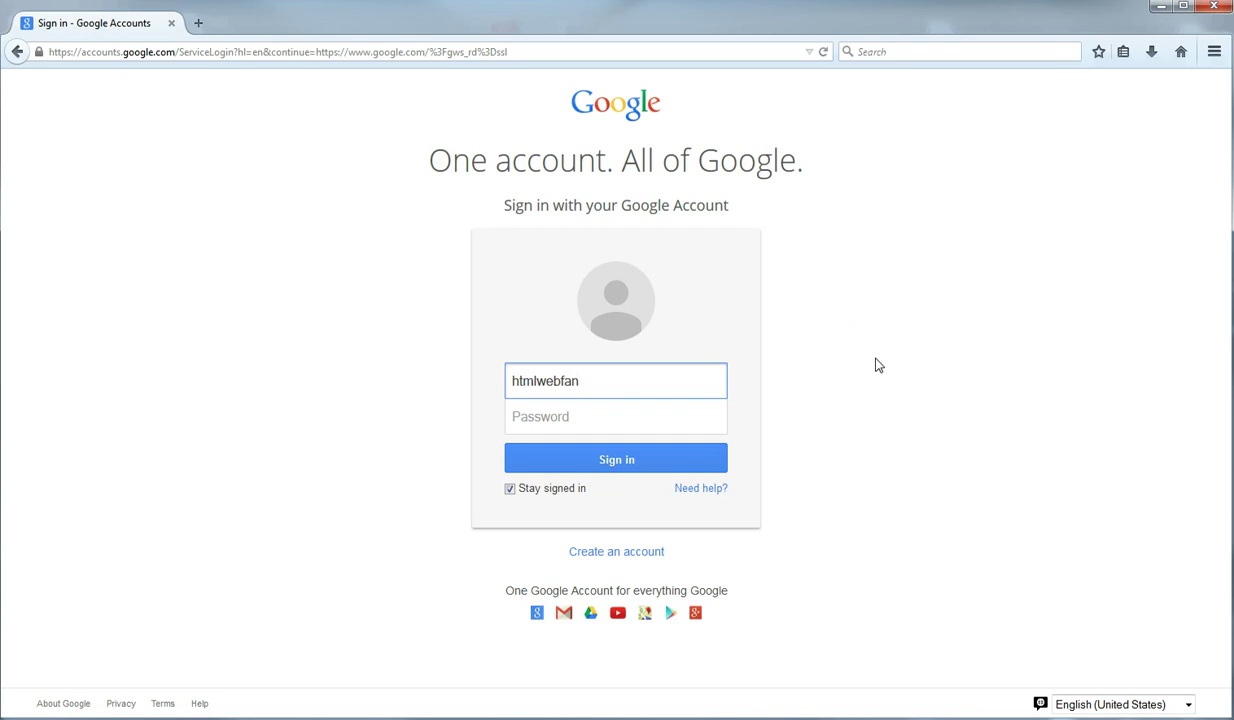
{"action": "type", "text": "@gmail.com"}
{"action": "key", "text": "Tab"}
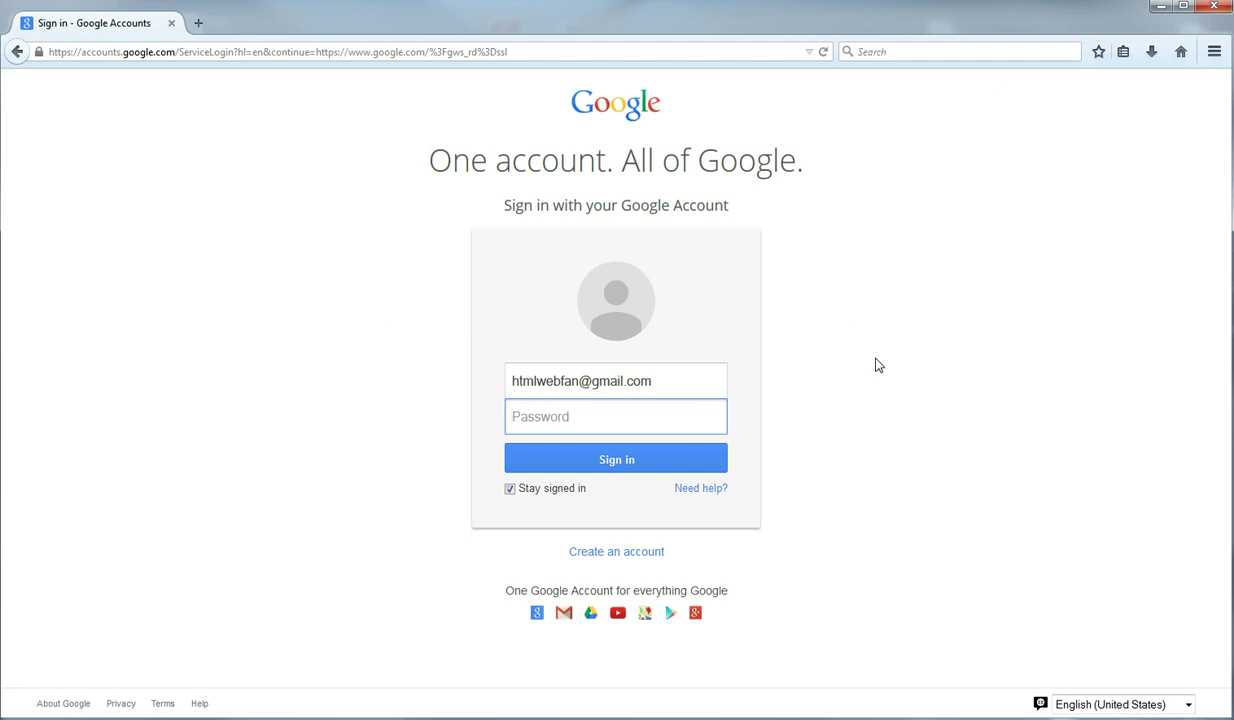
{"action": "type", "text": "*******"}
{"action": "key", "text": "Return"}
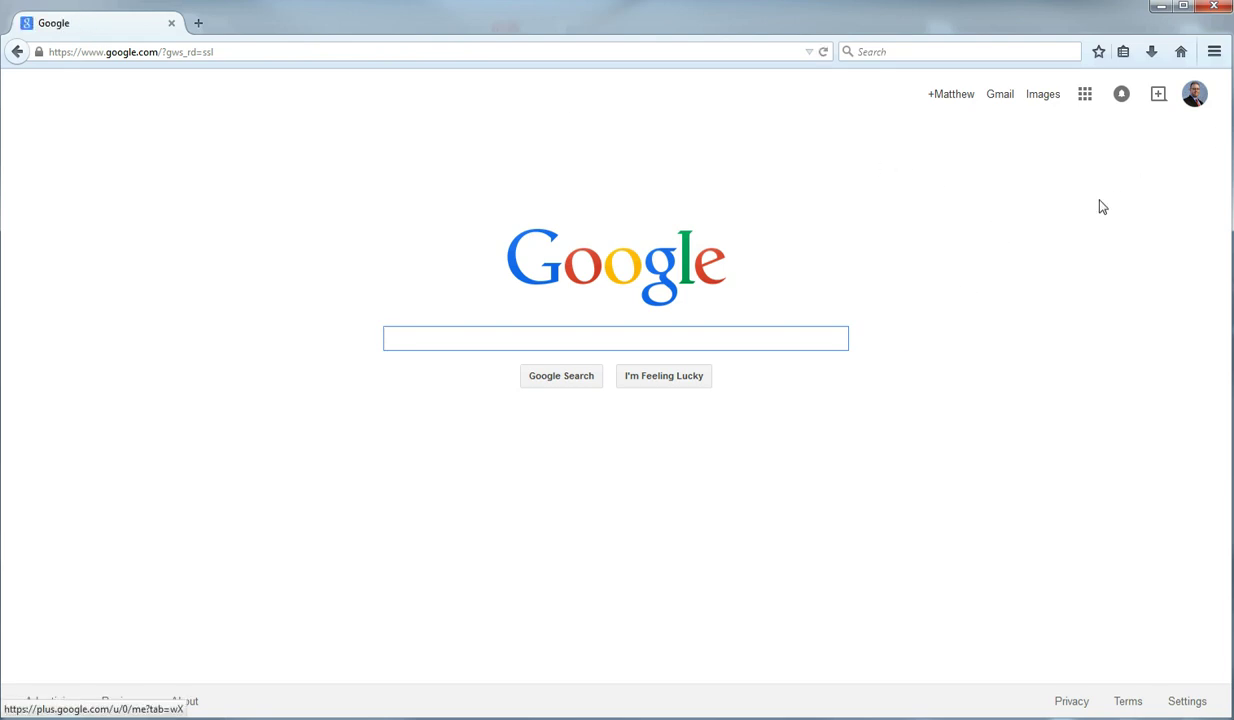
Step: Go to the Google+ home feed from the Google homepage
{"action": "left_click", "coordinate": [953, 97]}
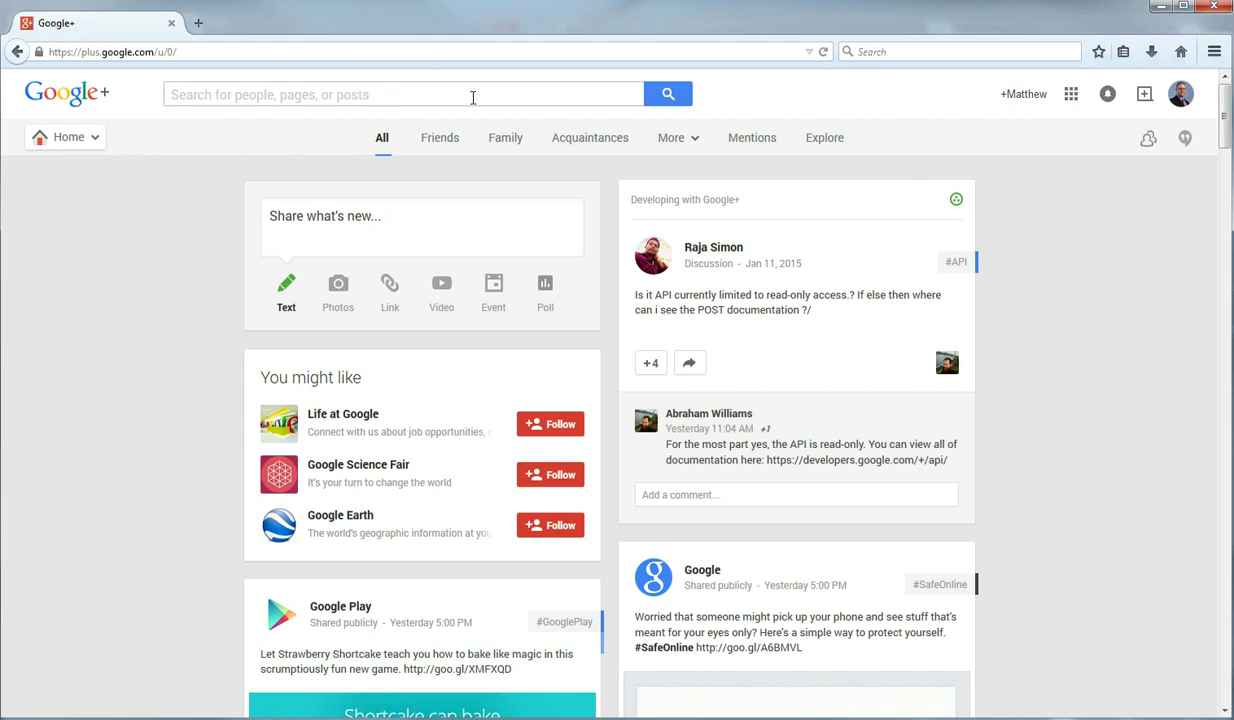
{"action": "mouse_move", "coordinate": [100, 145]}
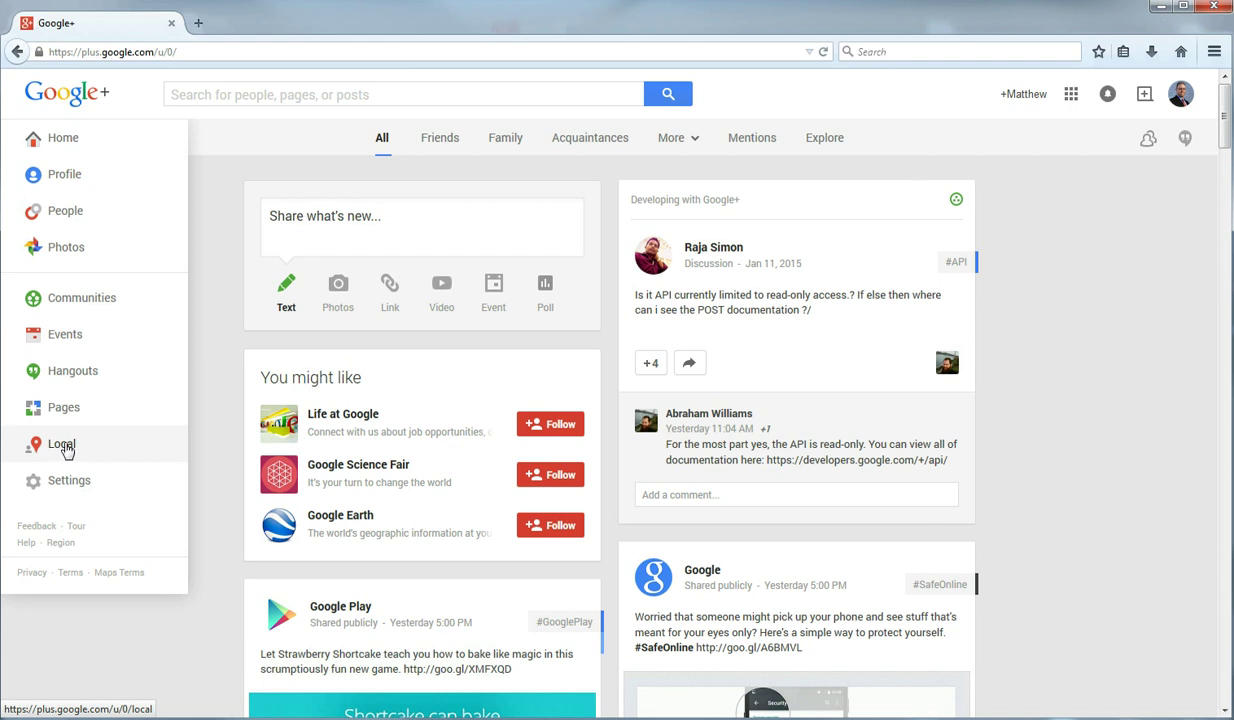
Step: Open Google+ Local and change the search location to Charlotte, NC, United States
{"action": "left_click", "coordinate": [61, 452]}
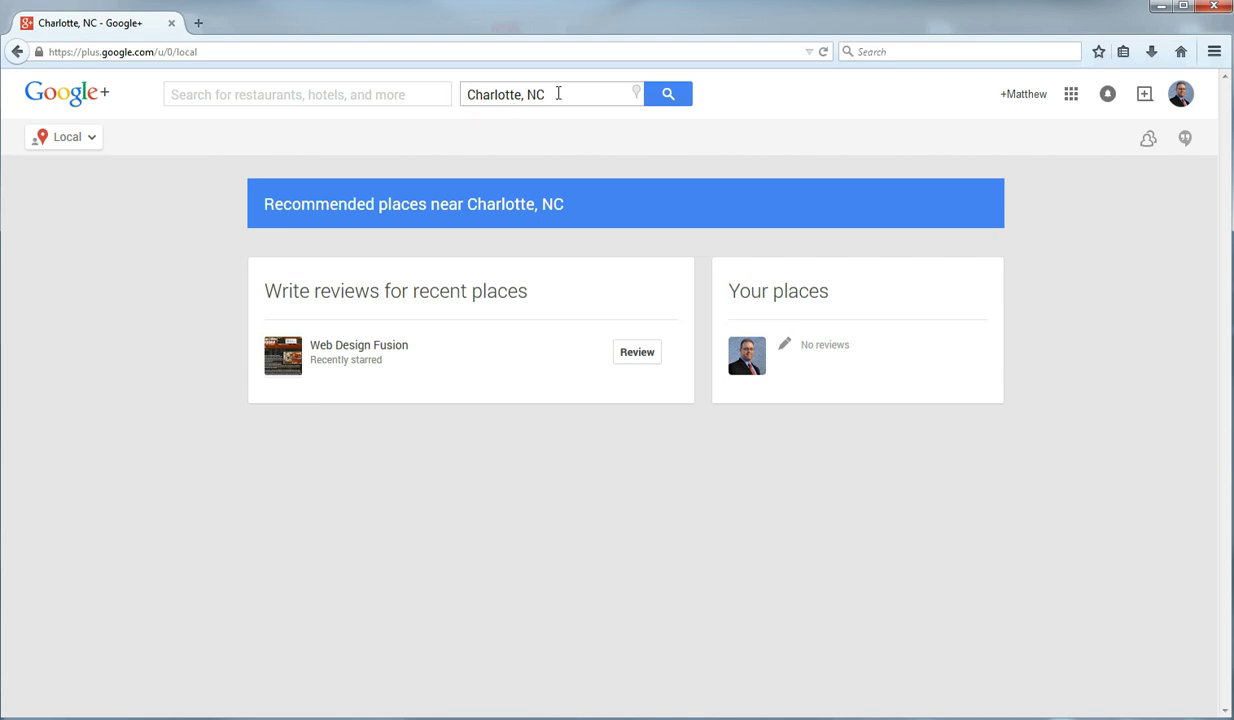
{"action": "left_click", "coordinate": [558, 93]}
{"action": "left_click_drag", "start_coordinate": [558, 93], "coordinate": [450, 95]}
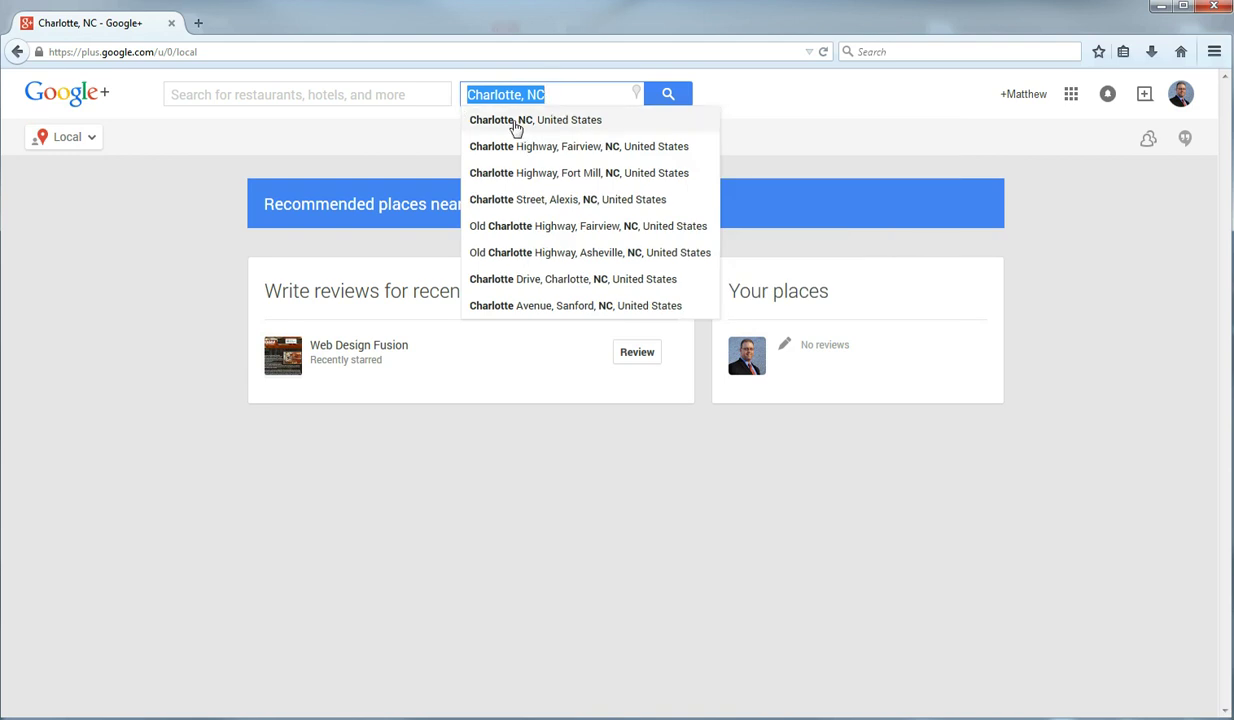
{"action": "left_click", "coordinate": [516, 128]}
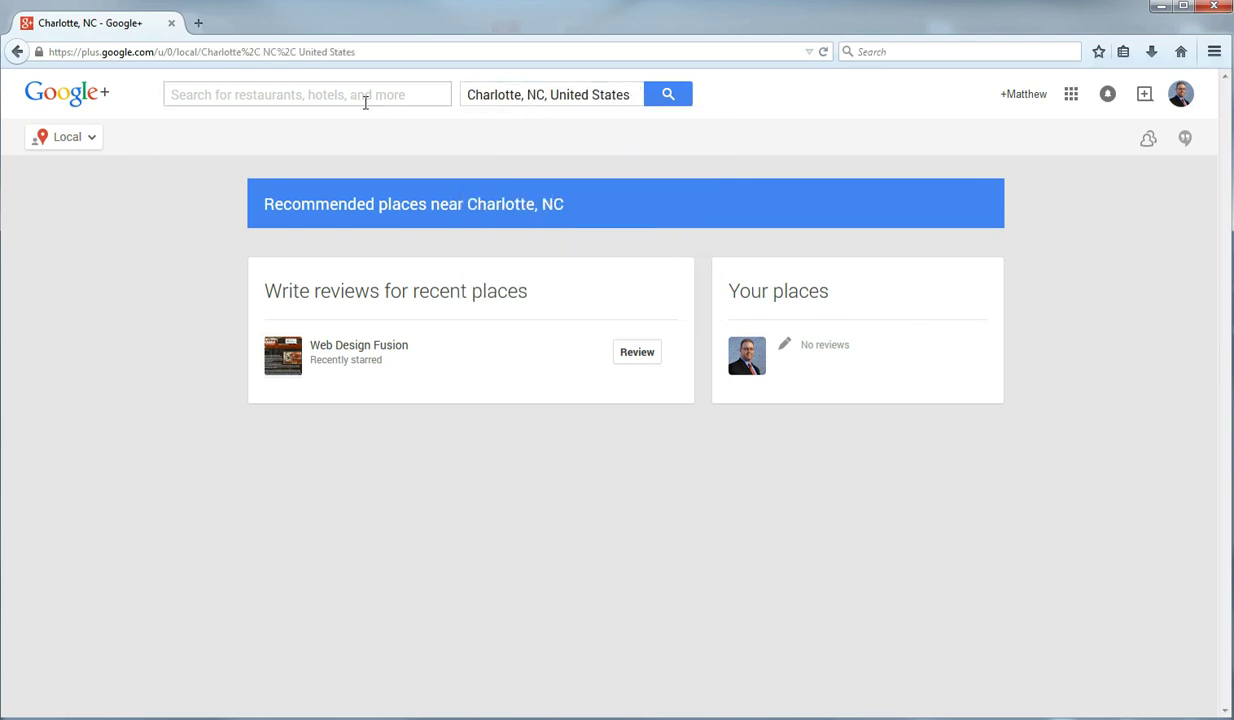
{"action": "left_click", "coordinate": [372, 94]}
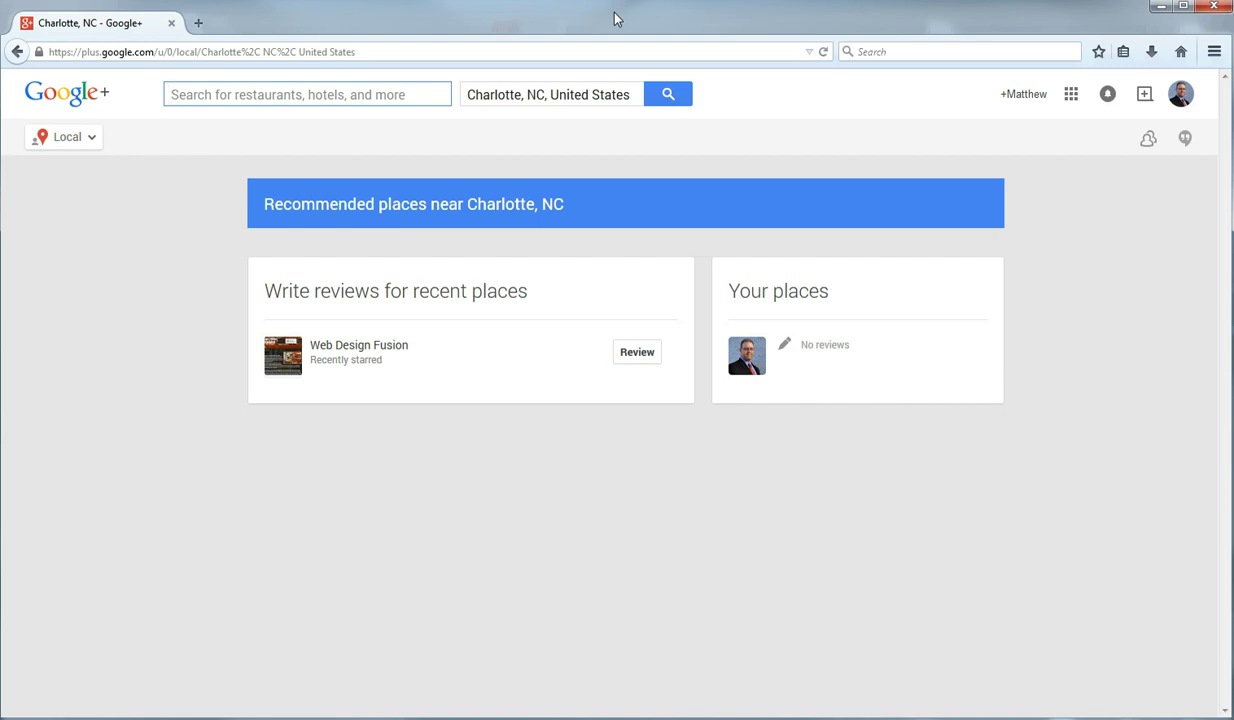
Step: Search for 'Ri Ra' and select Ri Ra Irish Pub from the suggestions
{"action": "type", "text": "Ri Ra"}
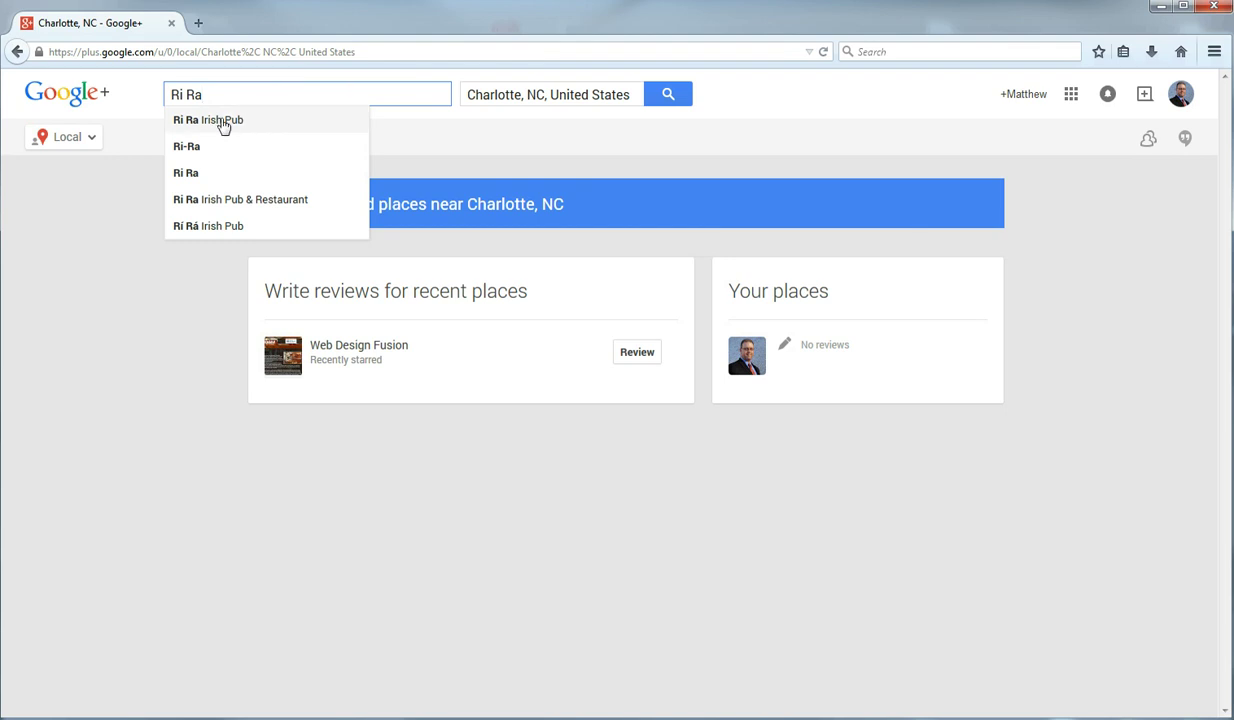
{"action": "left_click", "coordinate": [222, 120]}
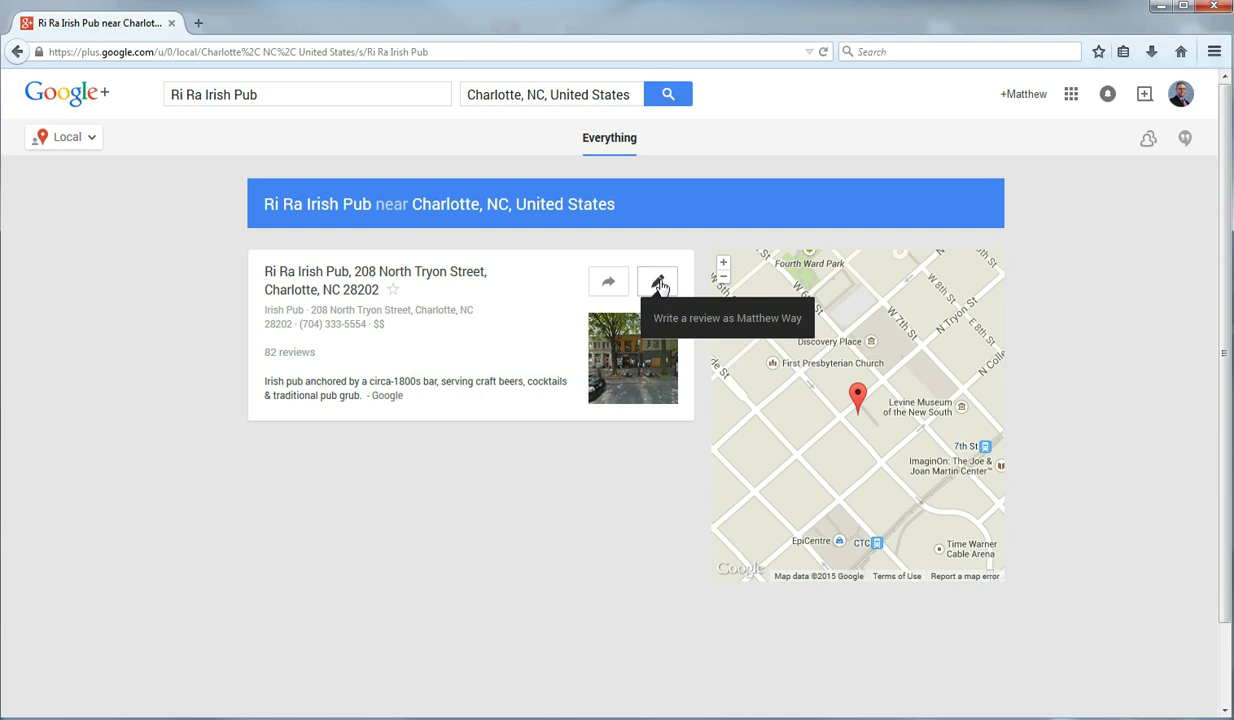
Step: Rate Ri Ra Irish Pub five stars and write a review praising the food, service and friendly staff
{"action": "left_click", "coordinate": [658, 284]}
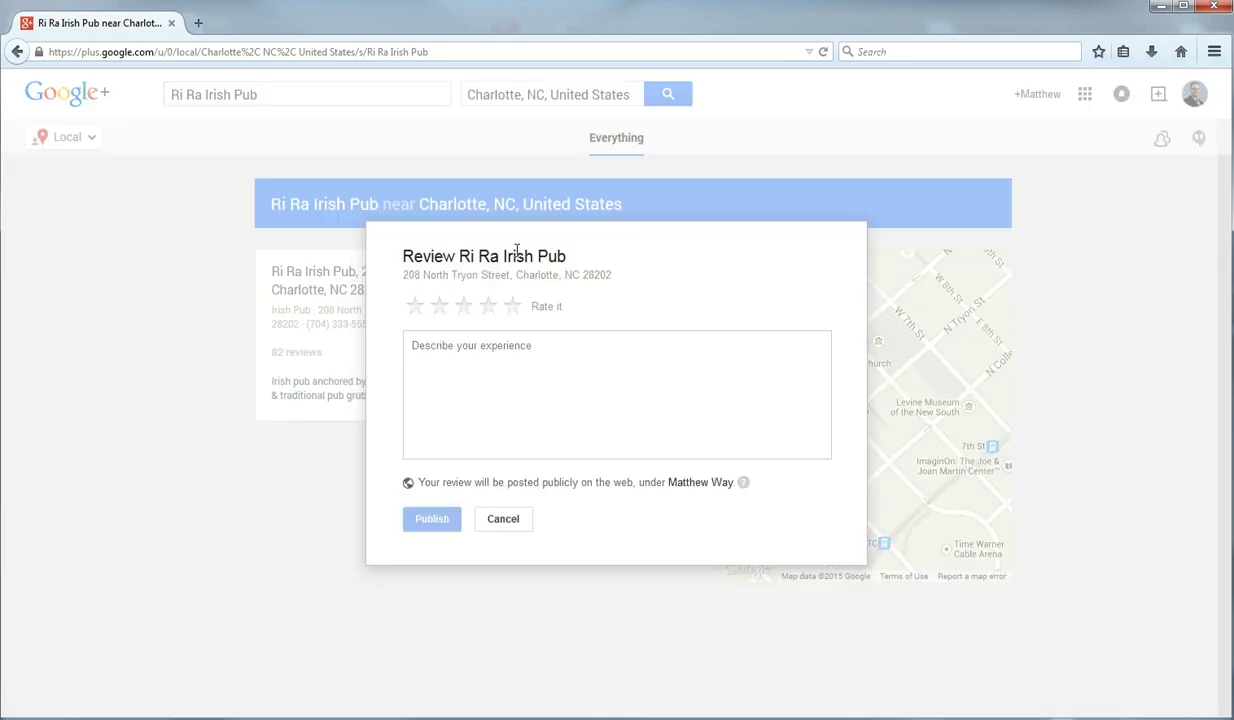
{"action": "left_click", "coordinate": [512, 309]}
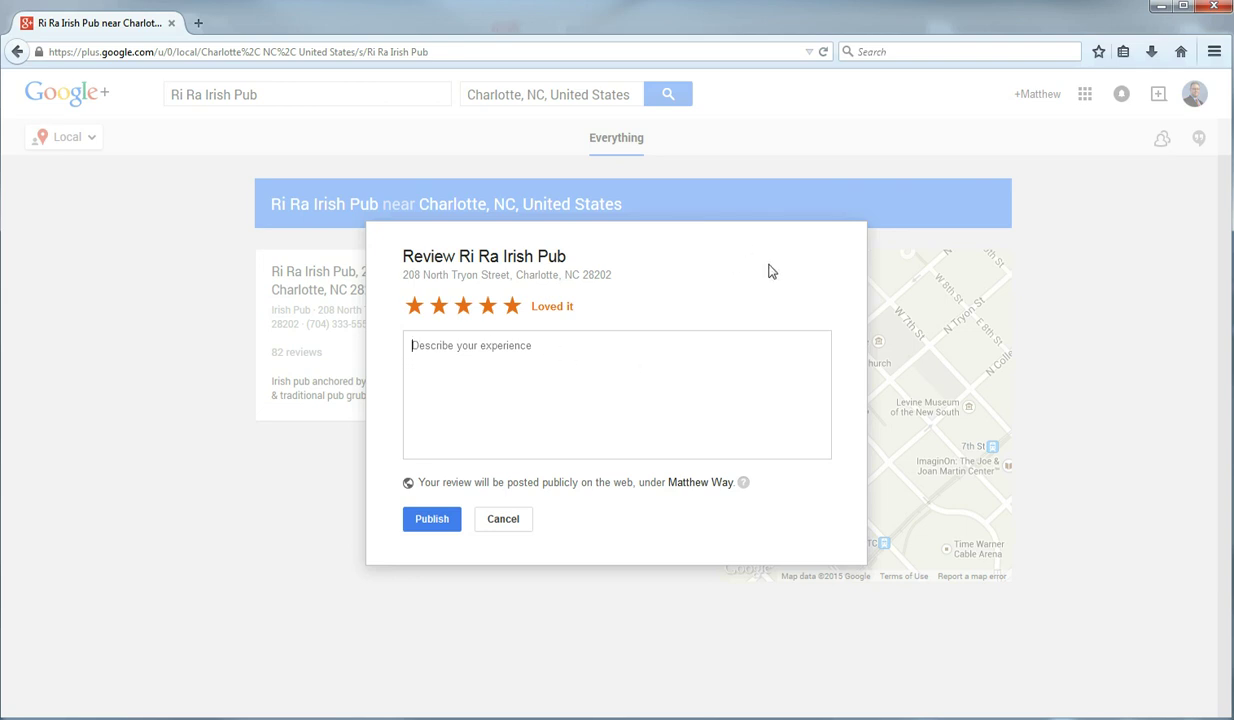
{"action": "left_click", "coordinate": [409, 356]}
{"action": "type", "text": "E"}
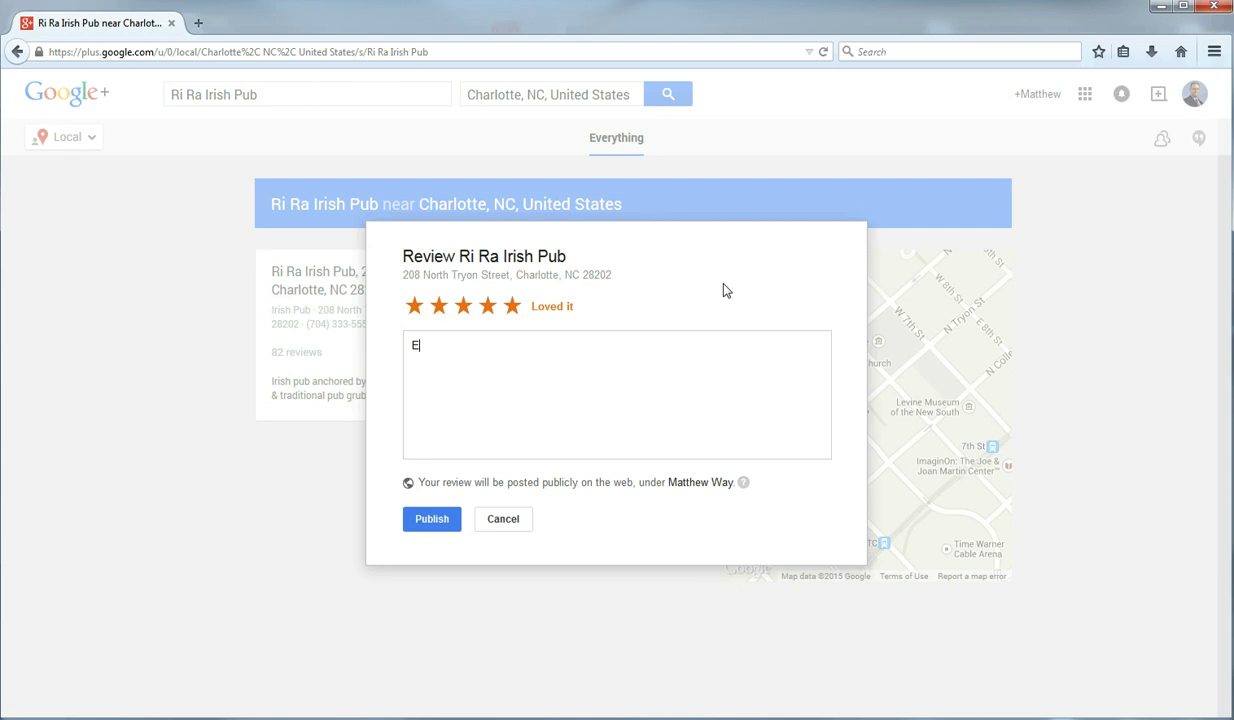
{"action": "type", "text": "cxcellent food and great se"}
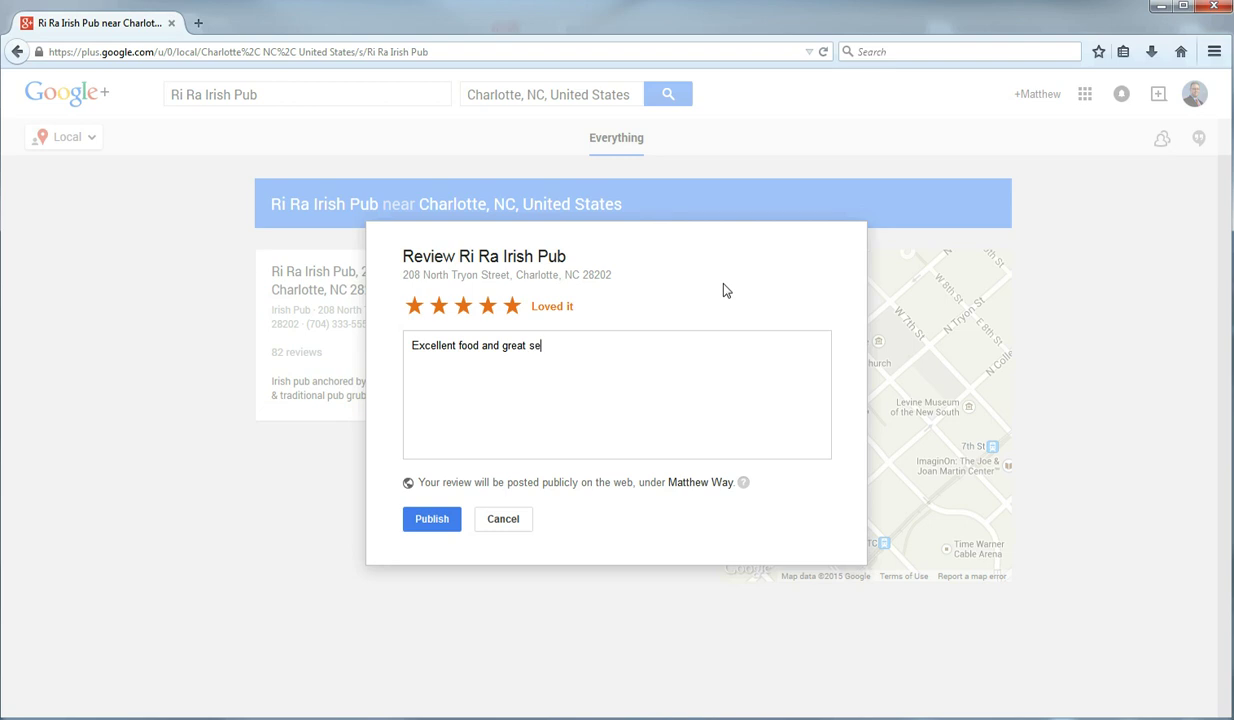
{"action": "type", "text": "rvice. The staff was very frie"}
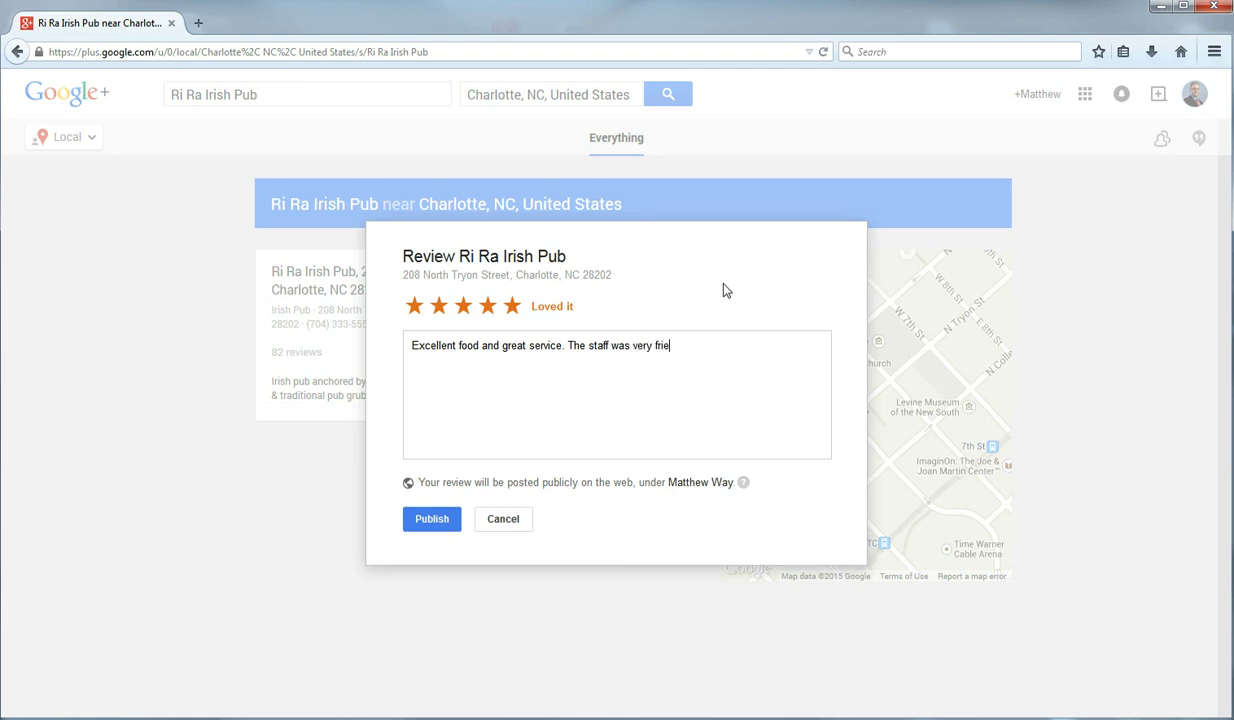
{"action": "type", "text": "ndly and the food was"}
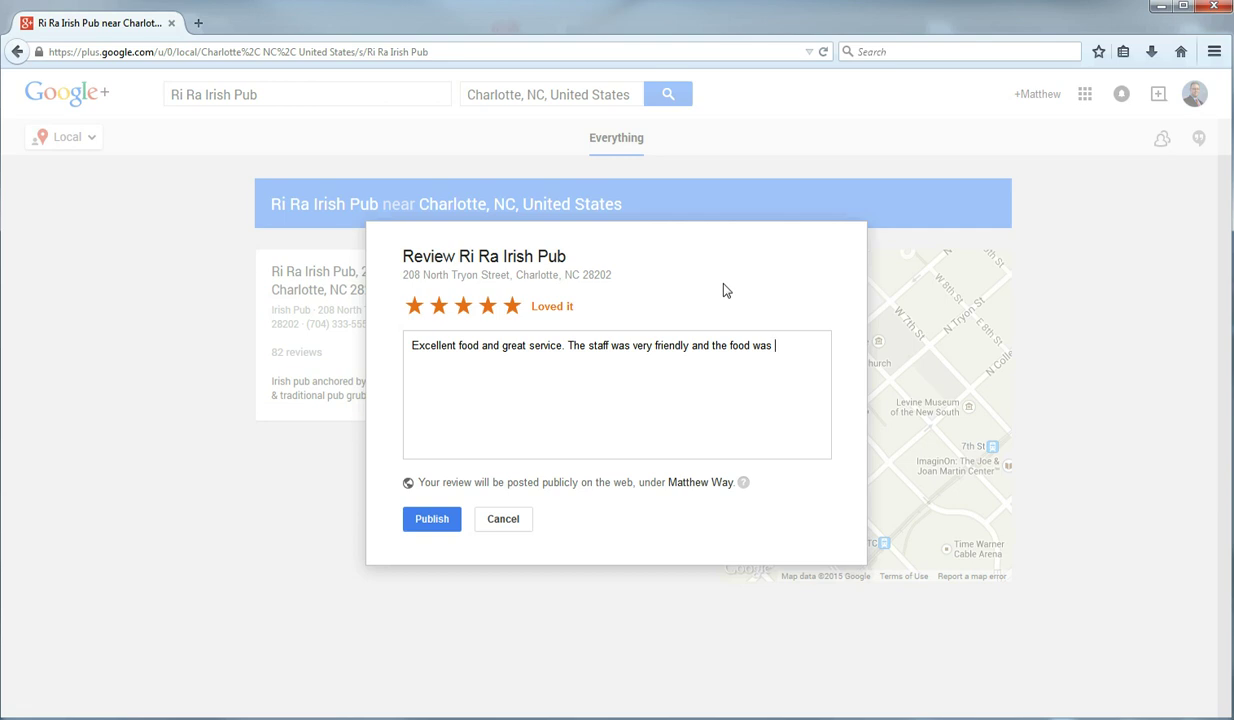
{"action": "type", "text": " hot and arrived fast. I will defini"}
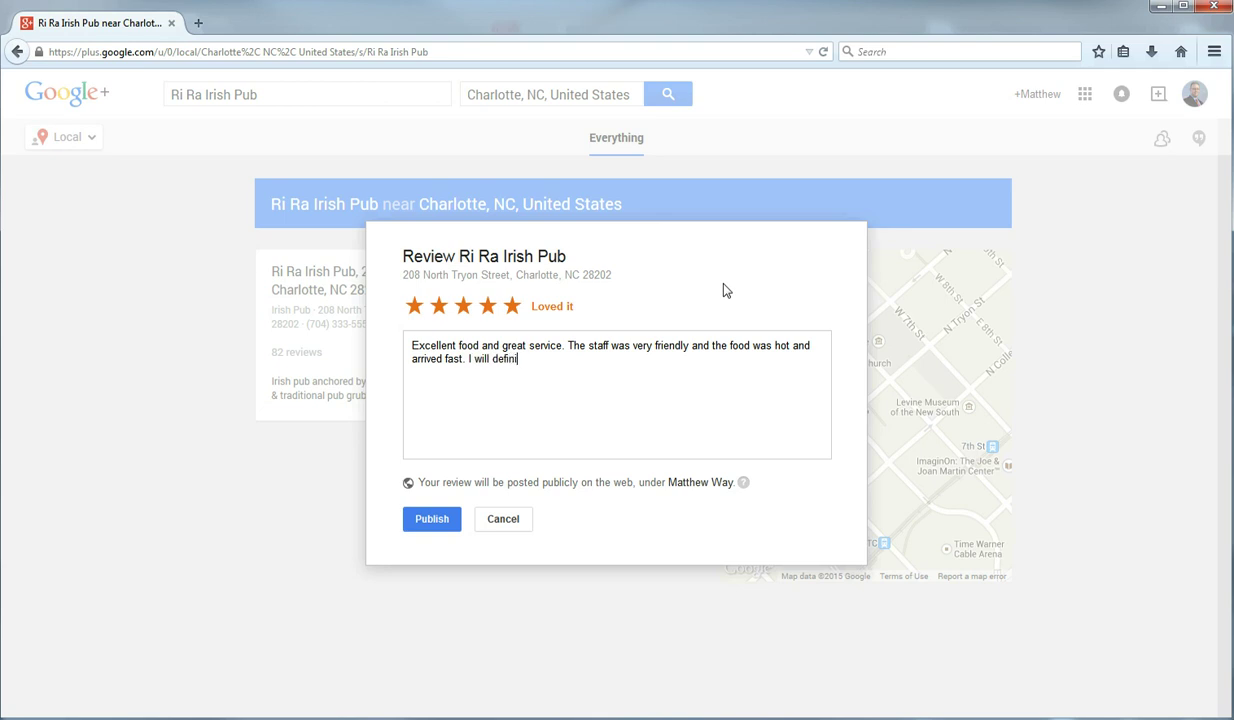
{"action": "type", "text": "tely be going back!"}
{"action": "key", "text": "BackSpace"}
{"action": "type", "text": "."}
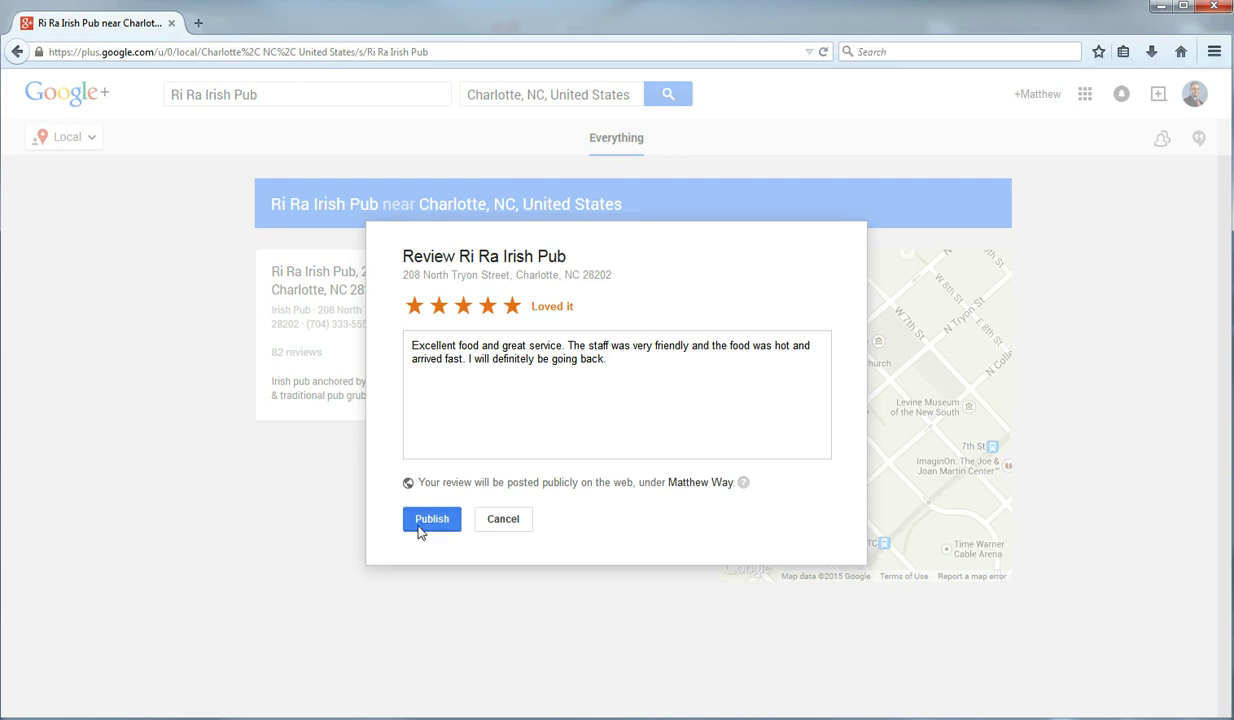
Step: Publish the Ri Ra Irish Pub review and close the thank-you confirmation with Done
{"action": "left_click", "coordinate": [431, 521]}
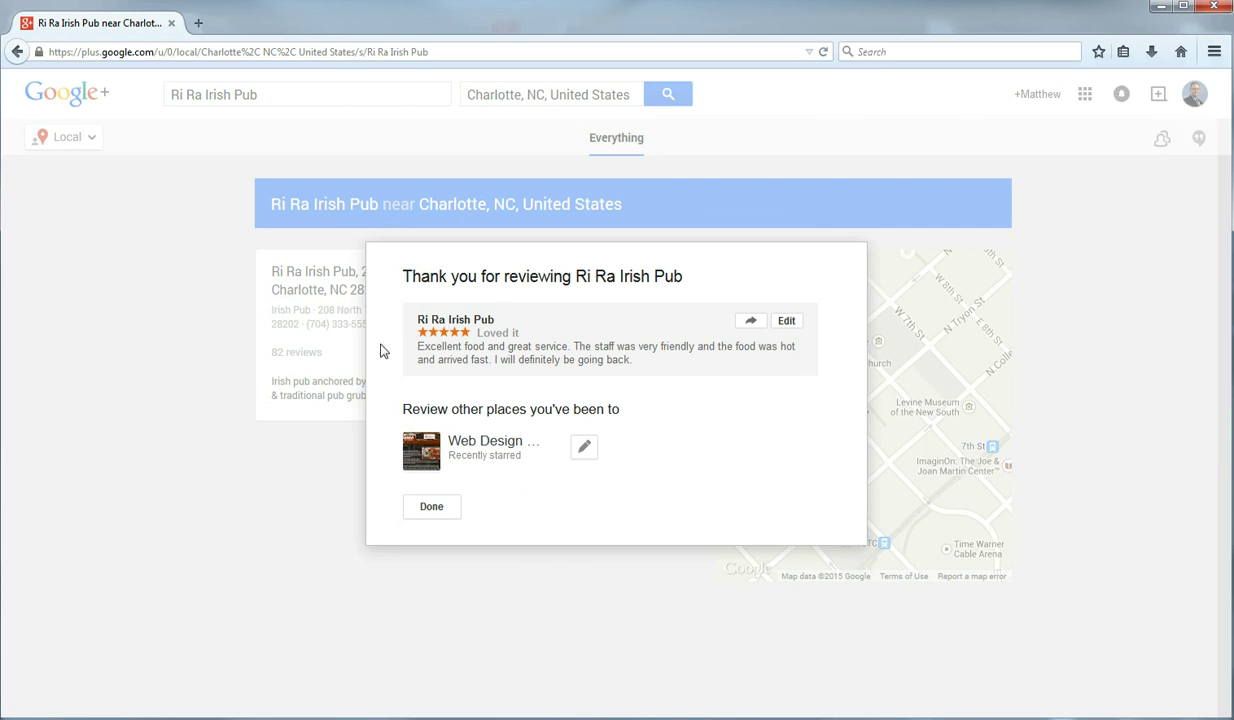
{"action": "left_click", "coordinate": [431, 514]}
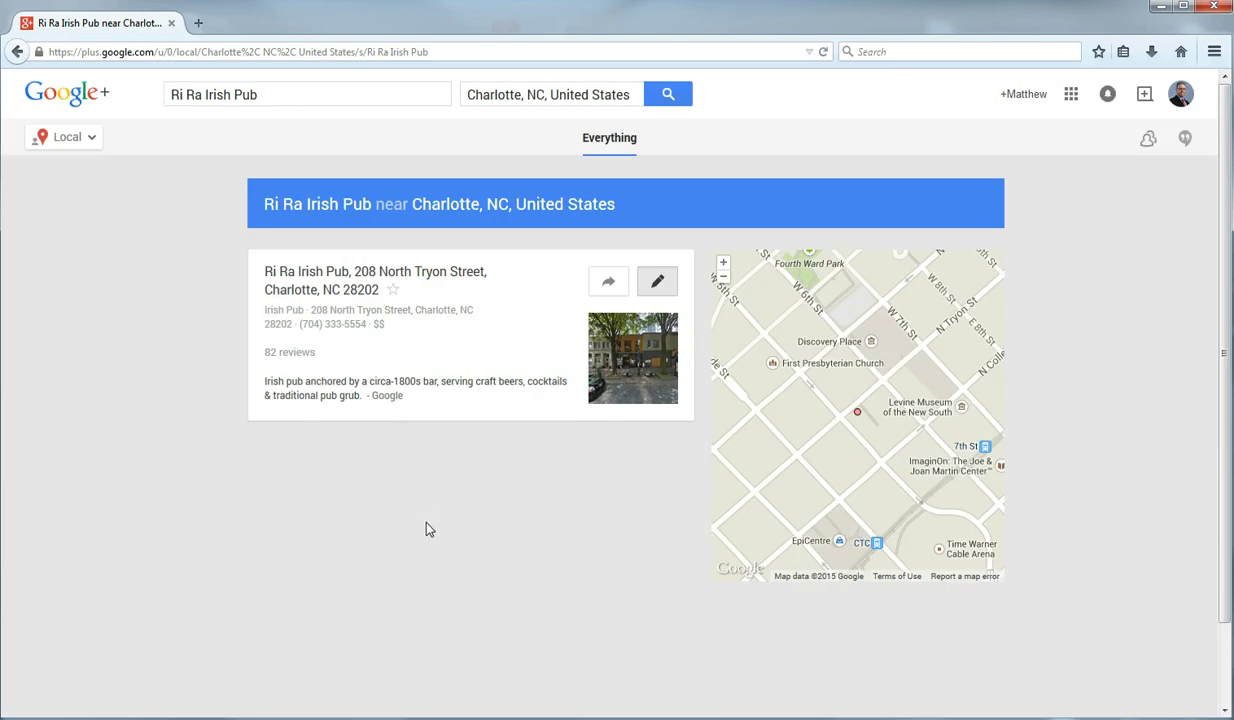